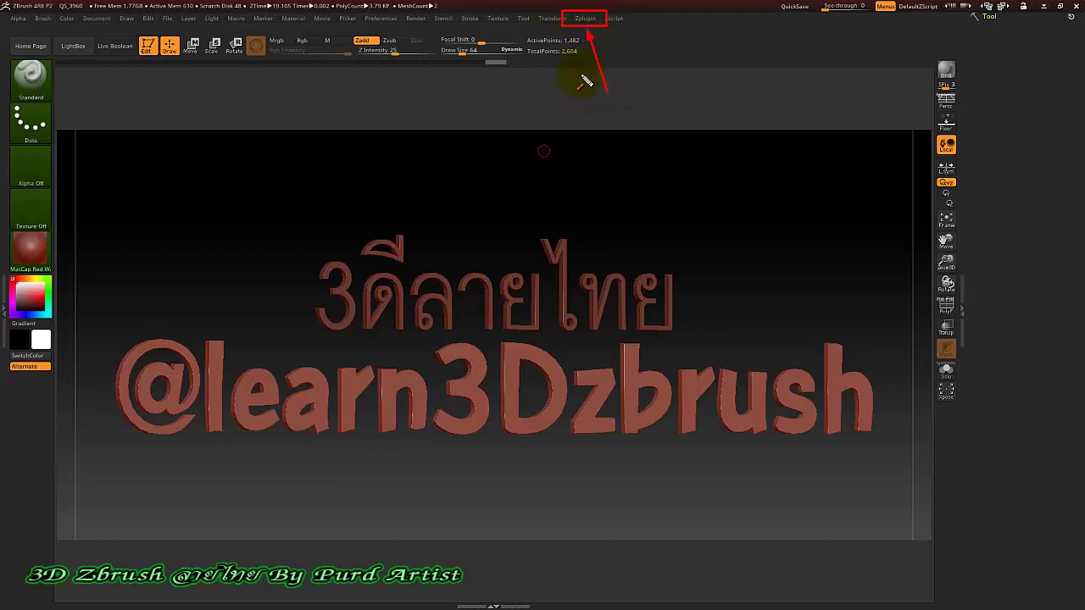
Open the Zplugin palette and dock it in the tray so its settings stay available
click(585, 19)
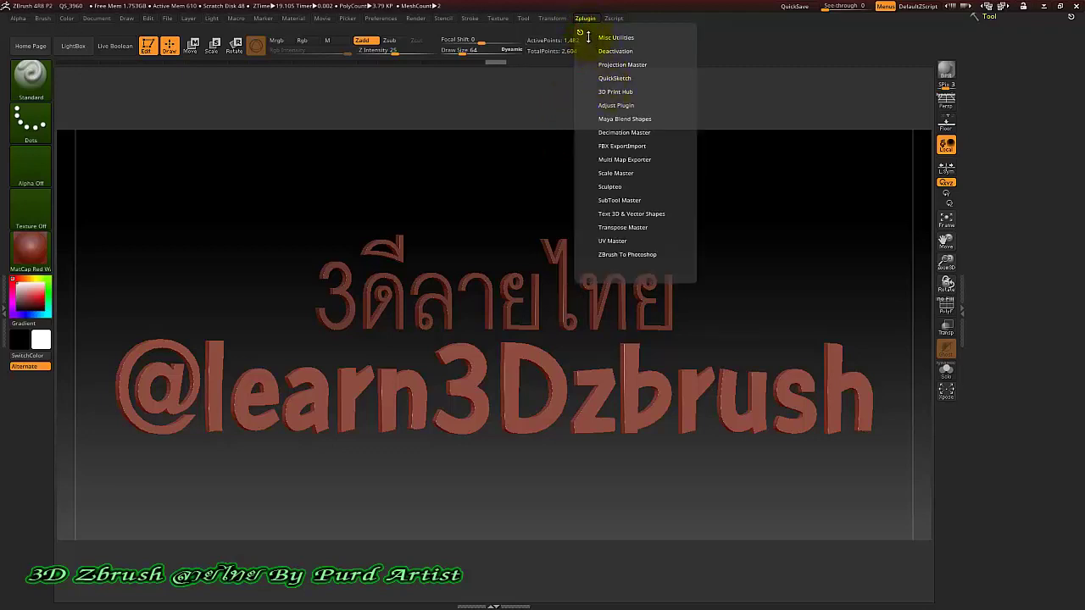
click(580, 31)
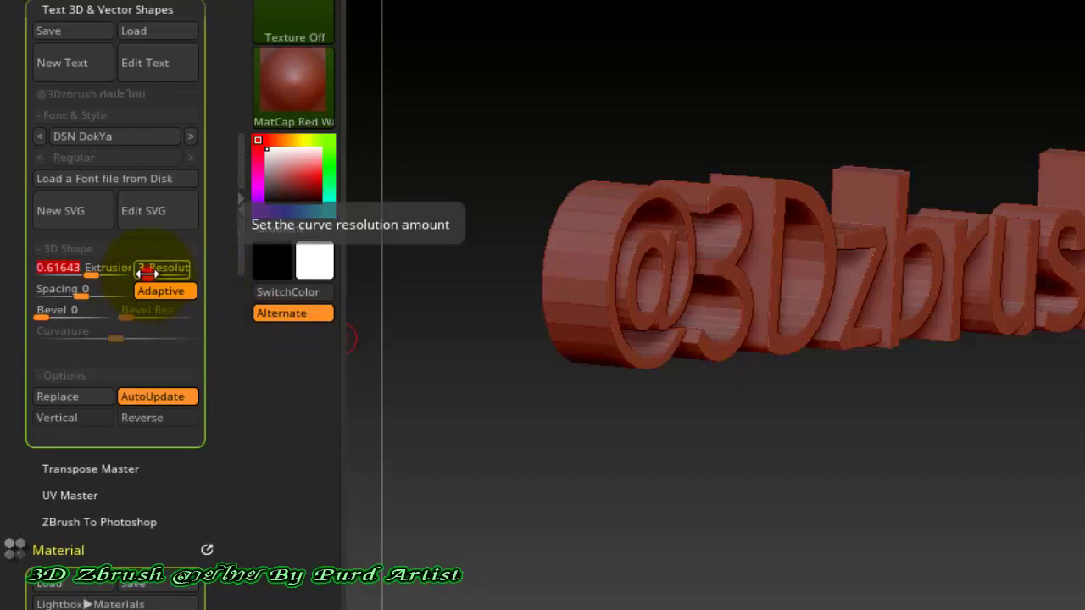
Set the 3D text's curve resolution to 5 and show its polygon wireframe
key(Return)
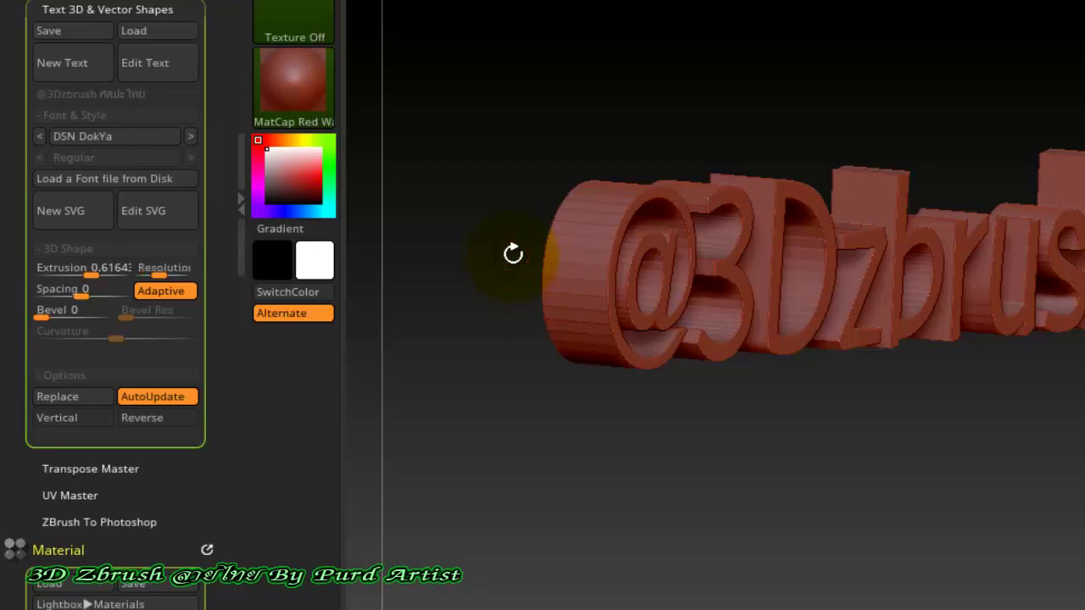
scroll(566, 286, up, 2)
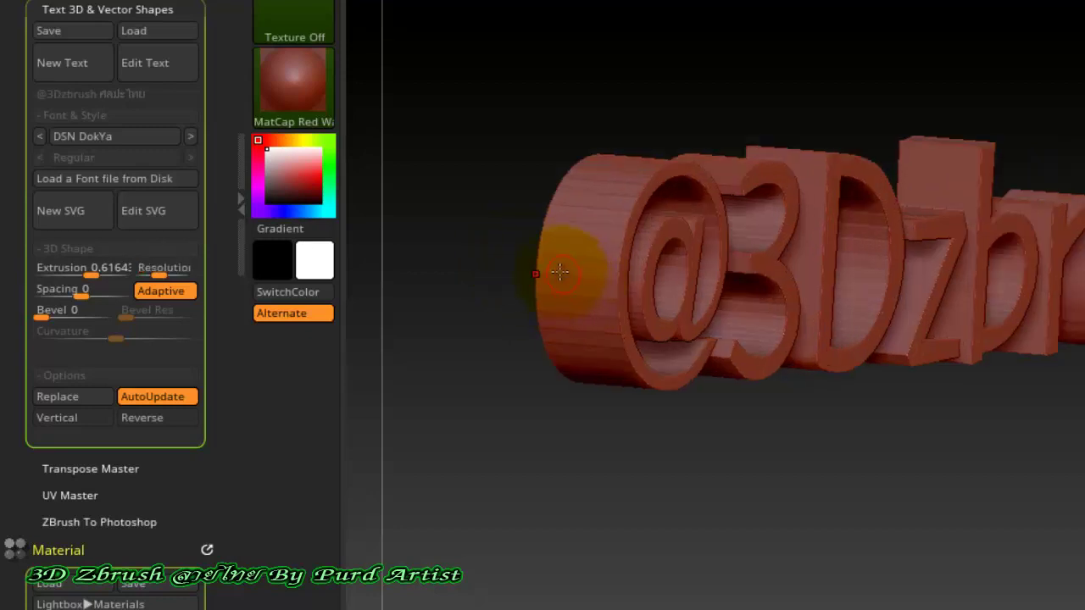
key(shift+f)
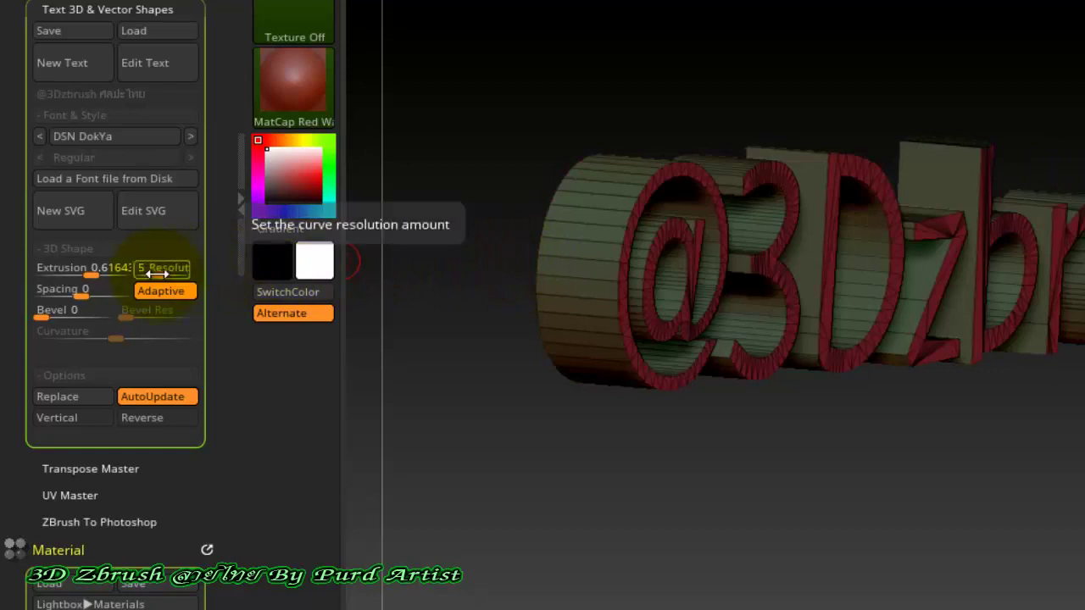
Compare curve resolutions of 3, 10 and 1 on the 3D text and return to 5
click(153, 269)
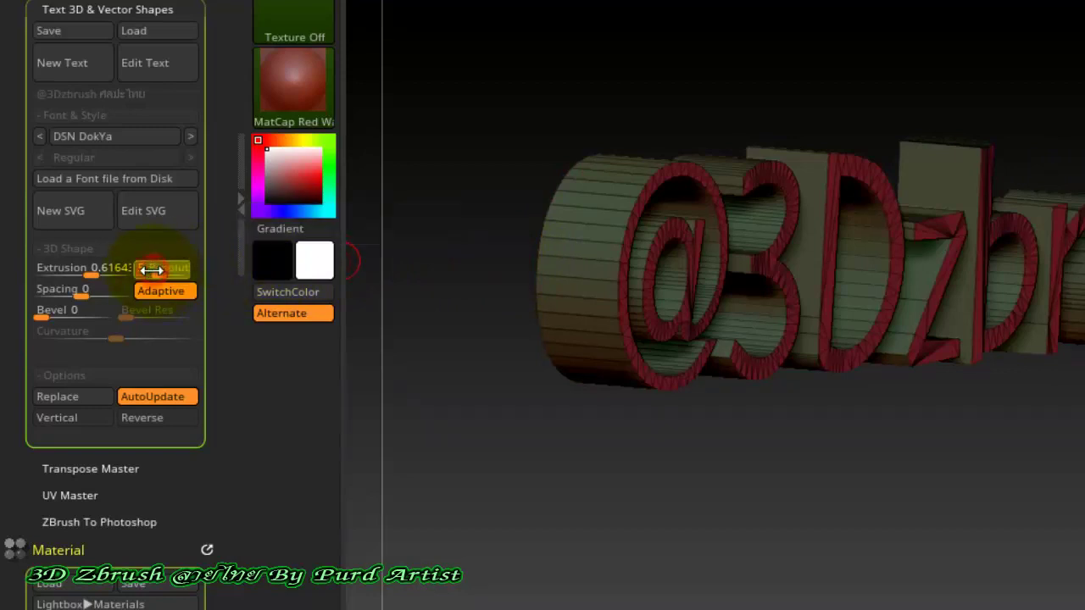
mouse_move(150, 273)
mouse_down()
mouse_move(160, 271)
mouse_move(150, 267)
mouse_up()
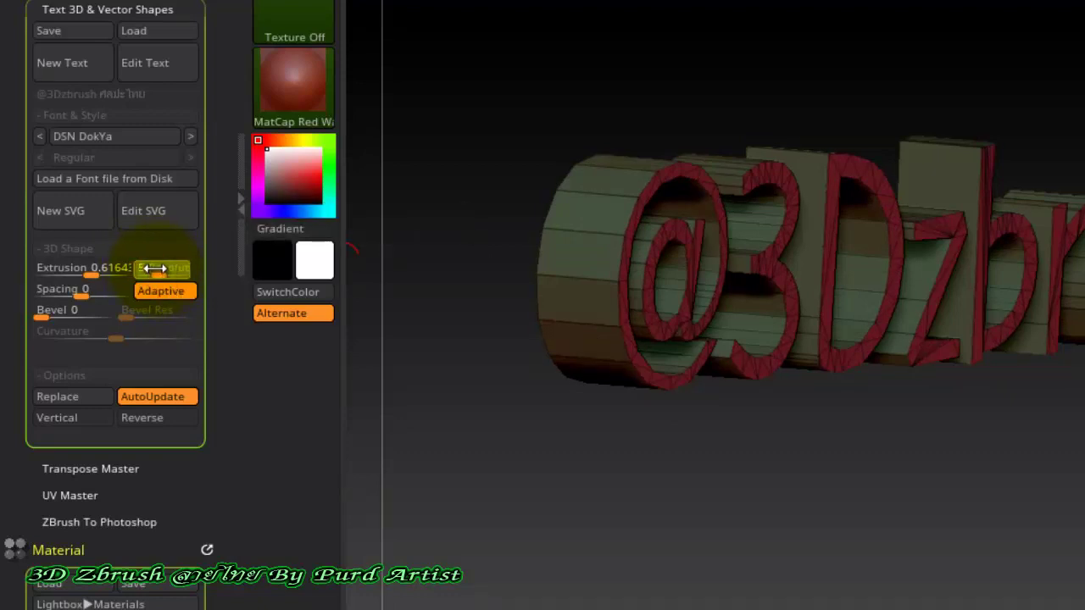
click(155, 270)
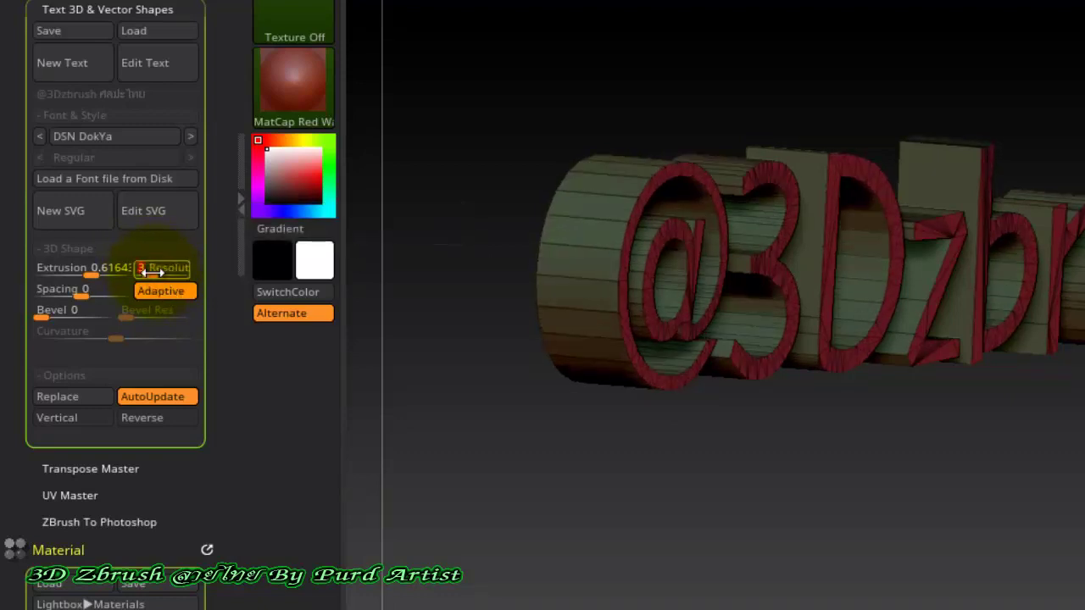
drag(160, 270, 194, 291)
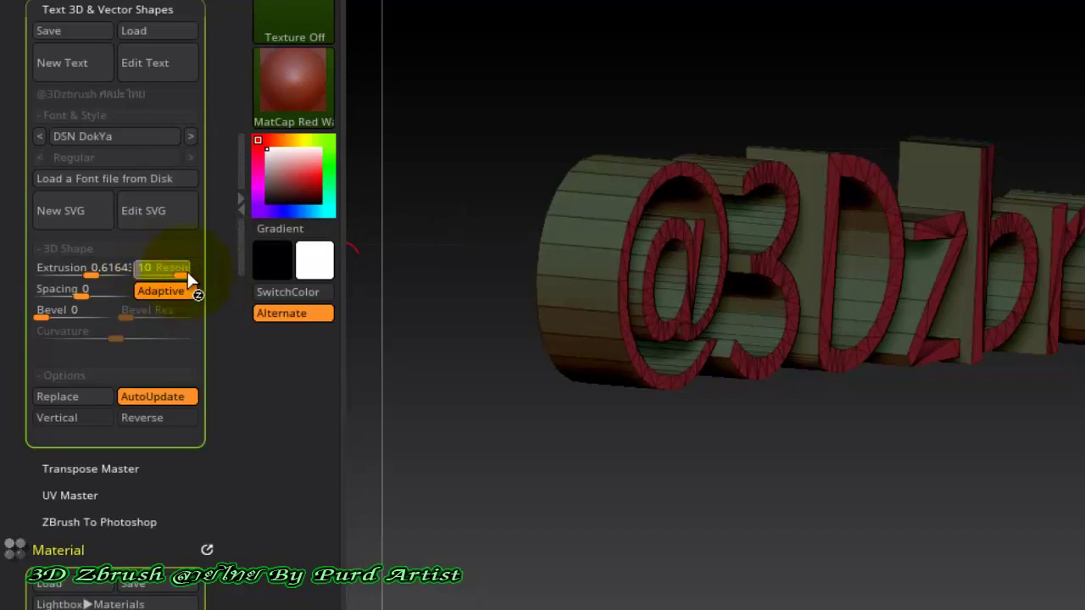
click(146, 272)
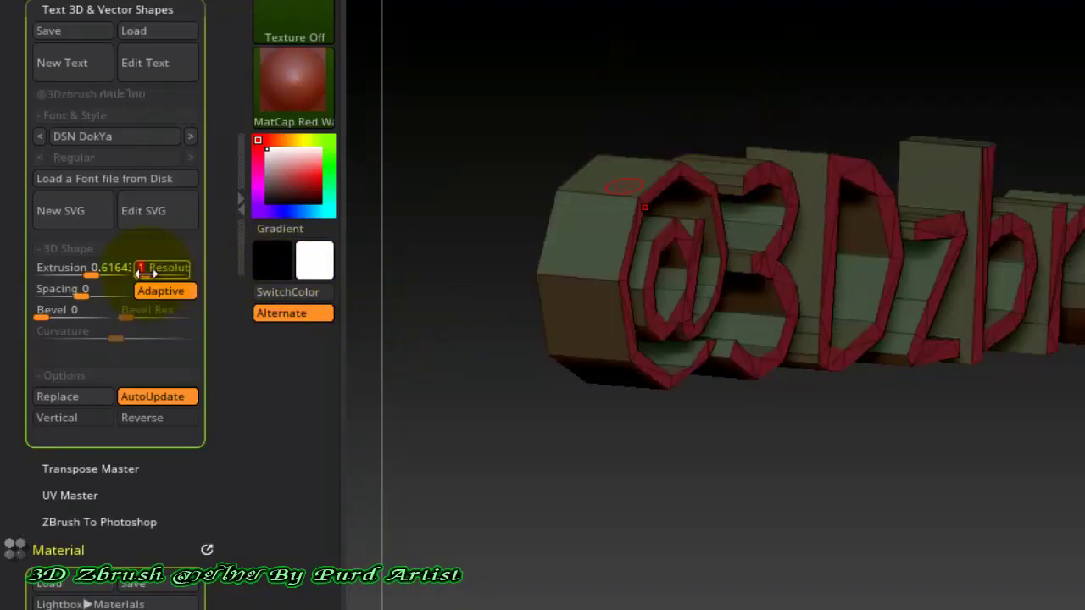
click(147, 273)
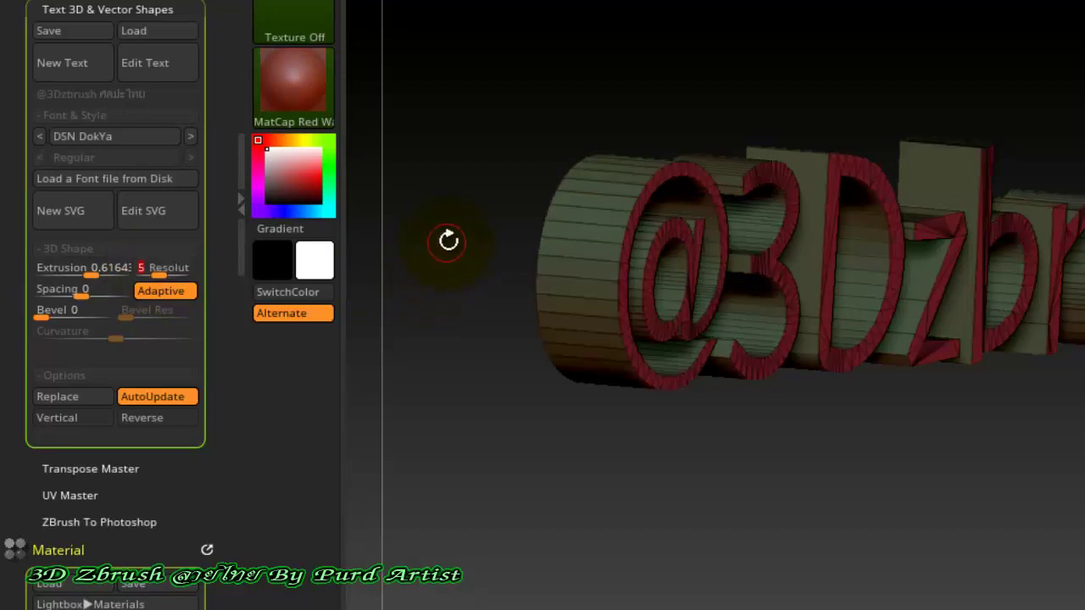
drag(586, 59, 577, 59)
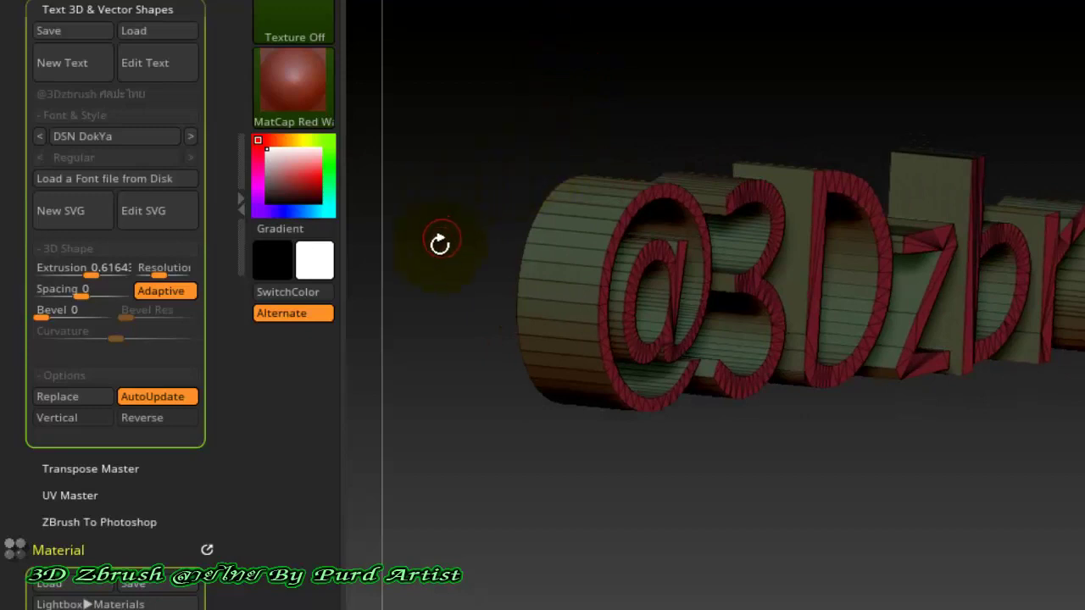
click(301, 275)
click(88, 317)
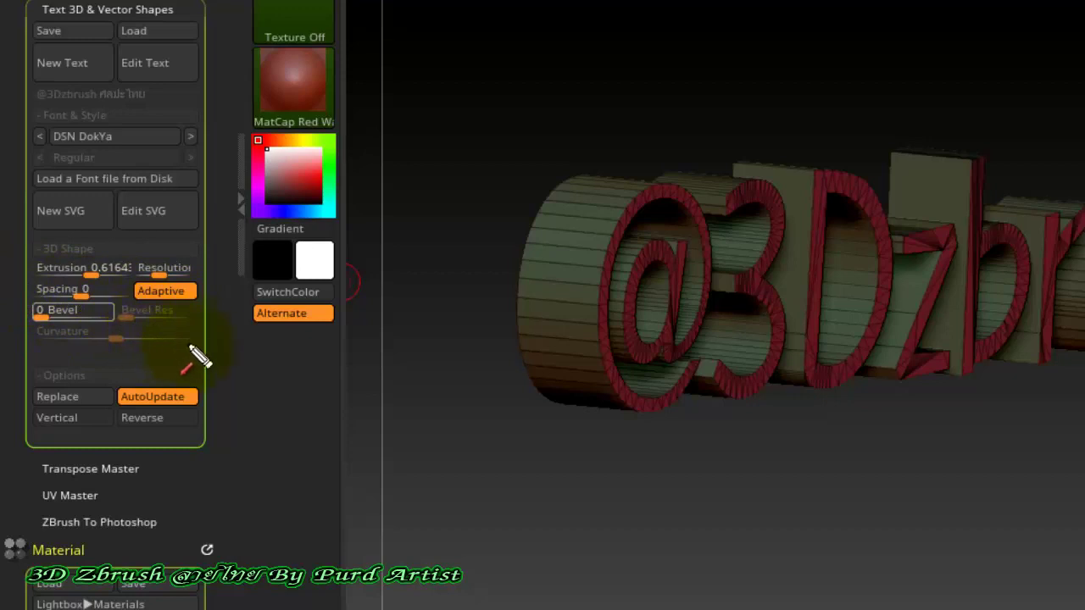
drag(218, 332, 116, 291)
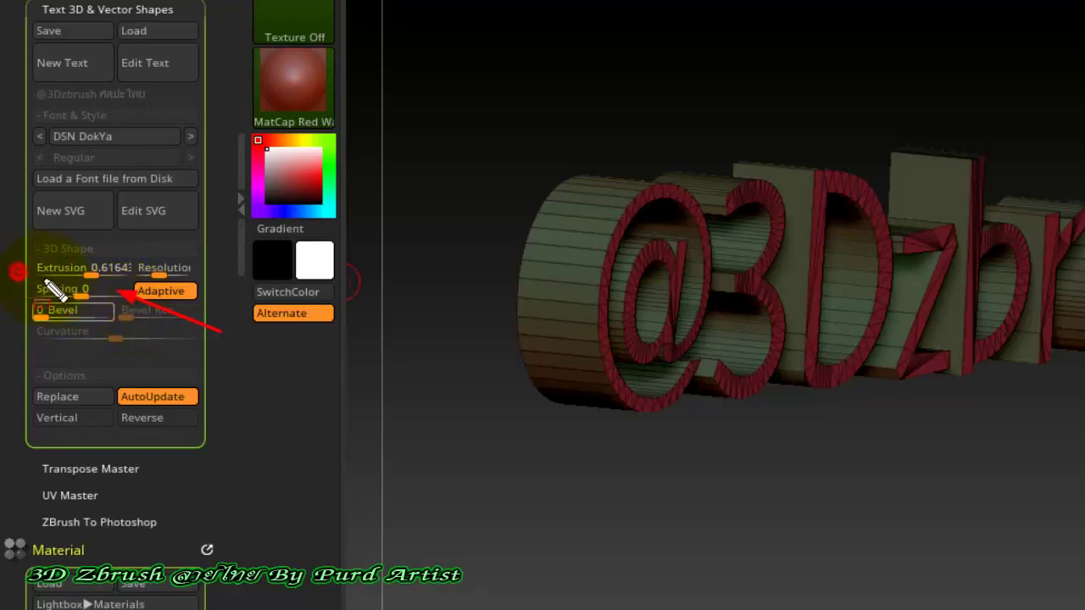
drag(17, 272, 100, 295)
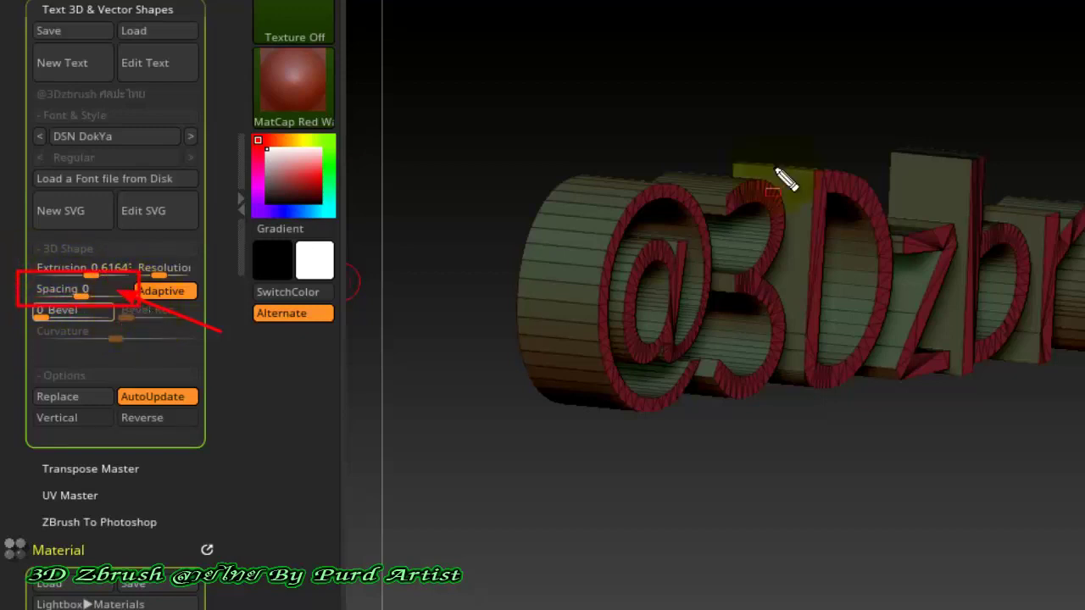
key(Escape)
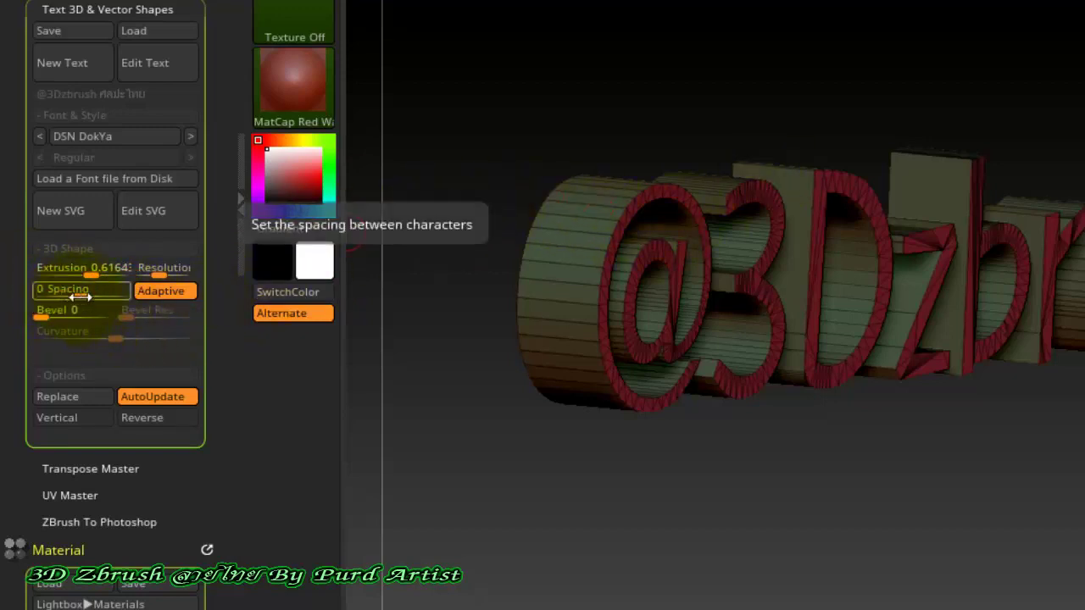
Test character spacings of 0.1176, 0 and -0.35294 on the 3D text, settle on 0.2647, and turn off Adaptive
drag(81, 293, 90, 293)
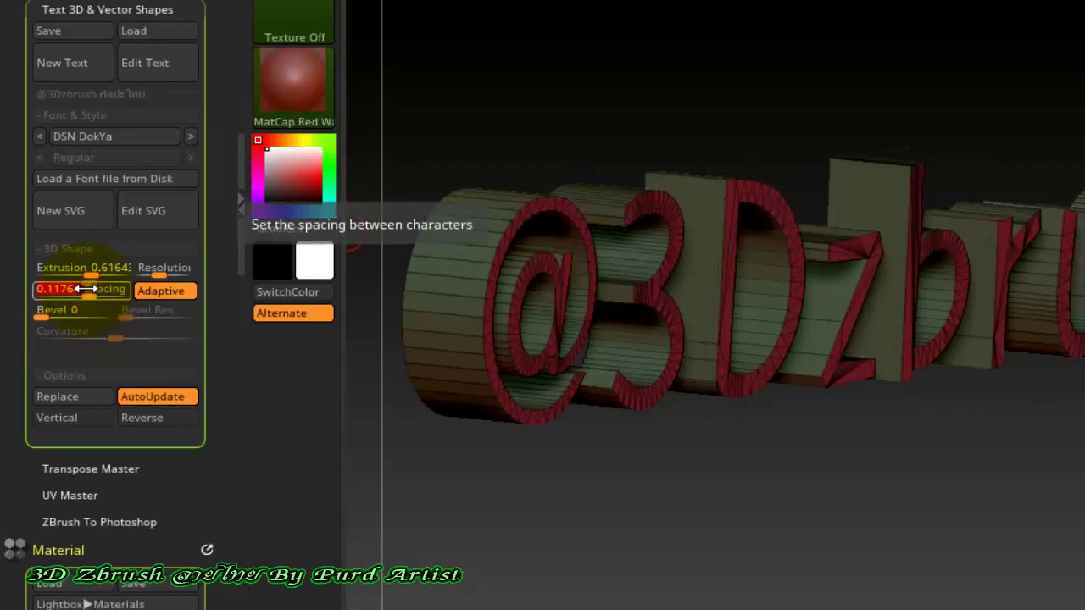
text(0)
key(Return)
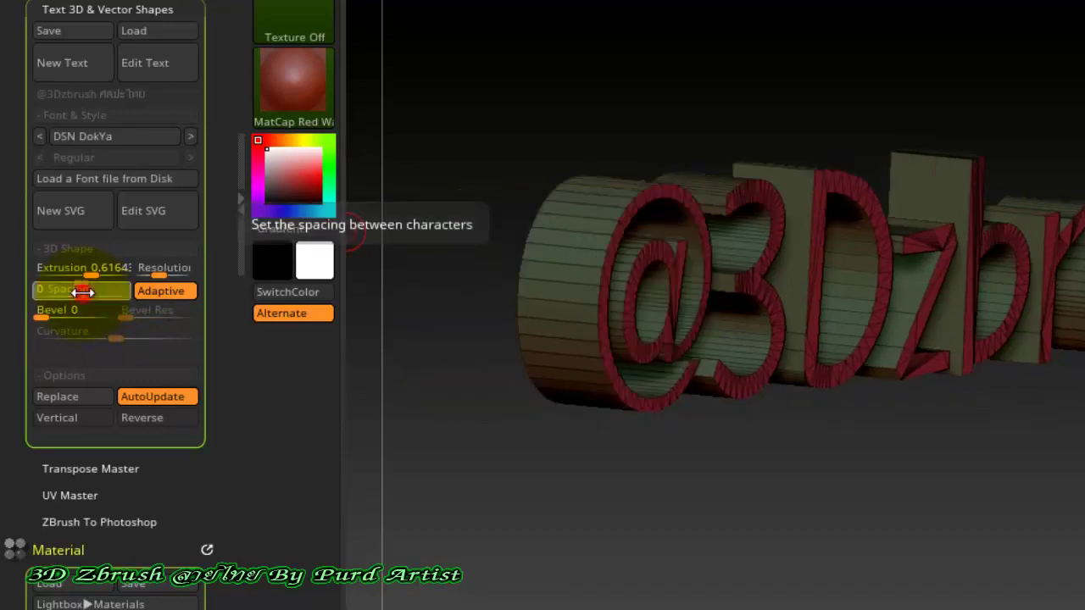
drag(84, 295, 67, 294)
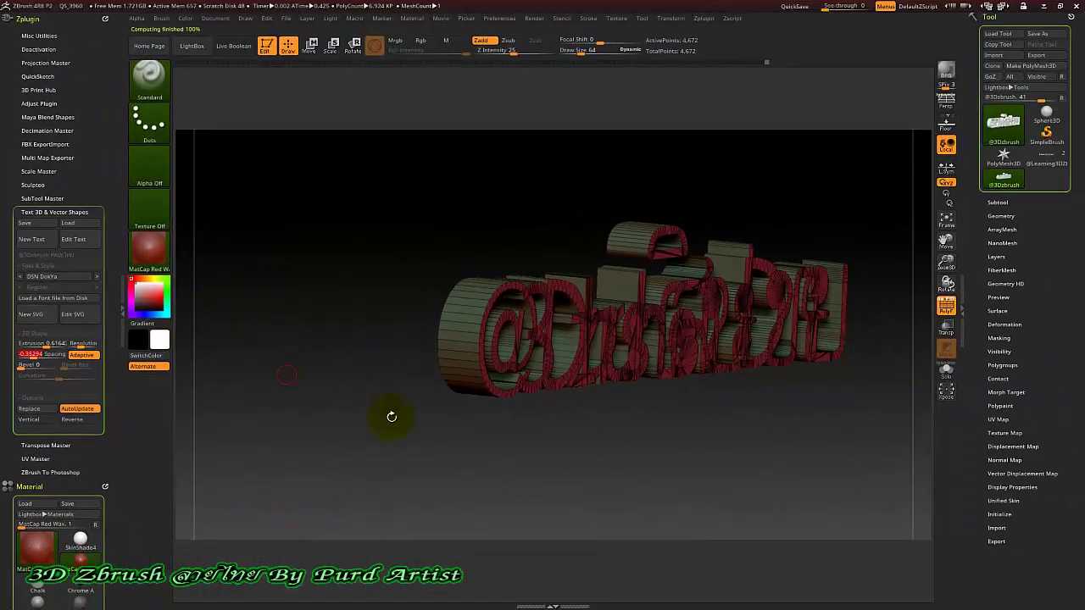
drag(427, 460, 432, 348)
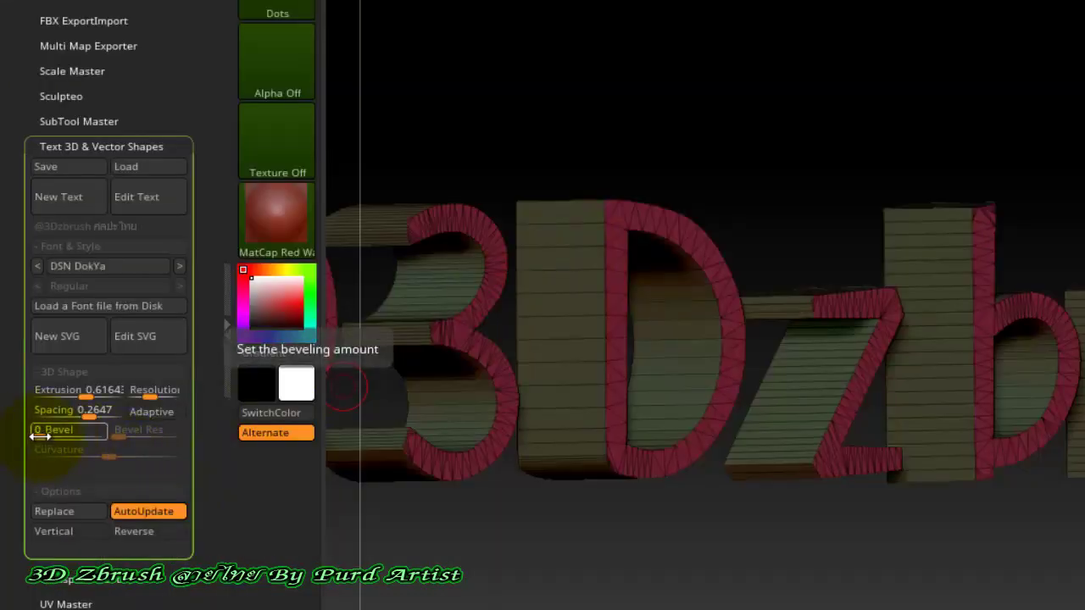
Set the 3D text's bevel to 38 and its bevel resolution to 5, trying 2 first
drag(41, 436, 65, 438)
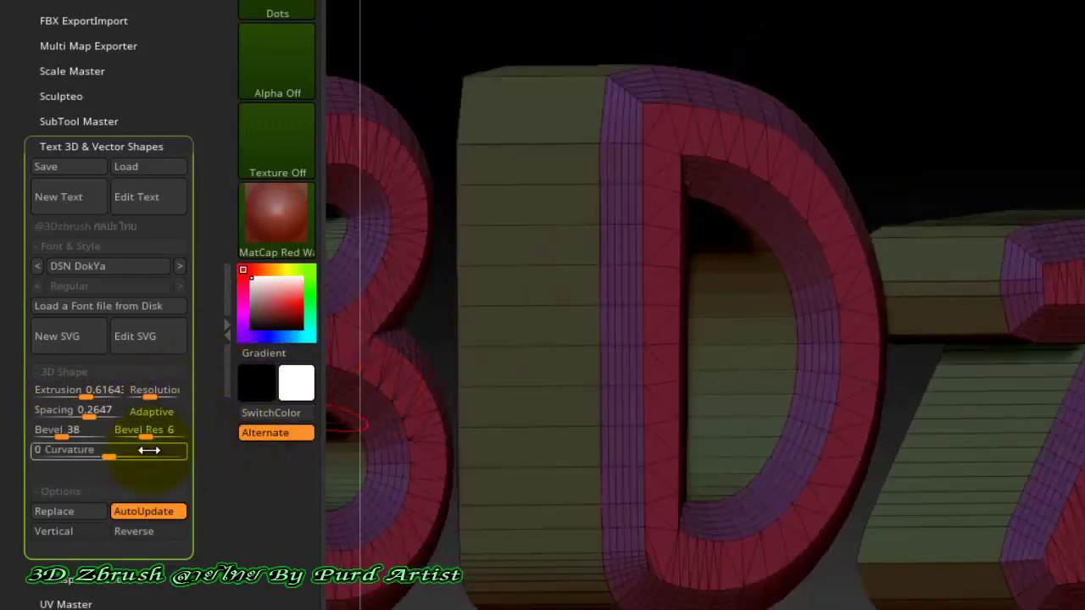
drag(145, 437, 128, 437)
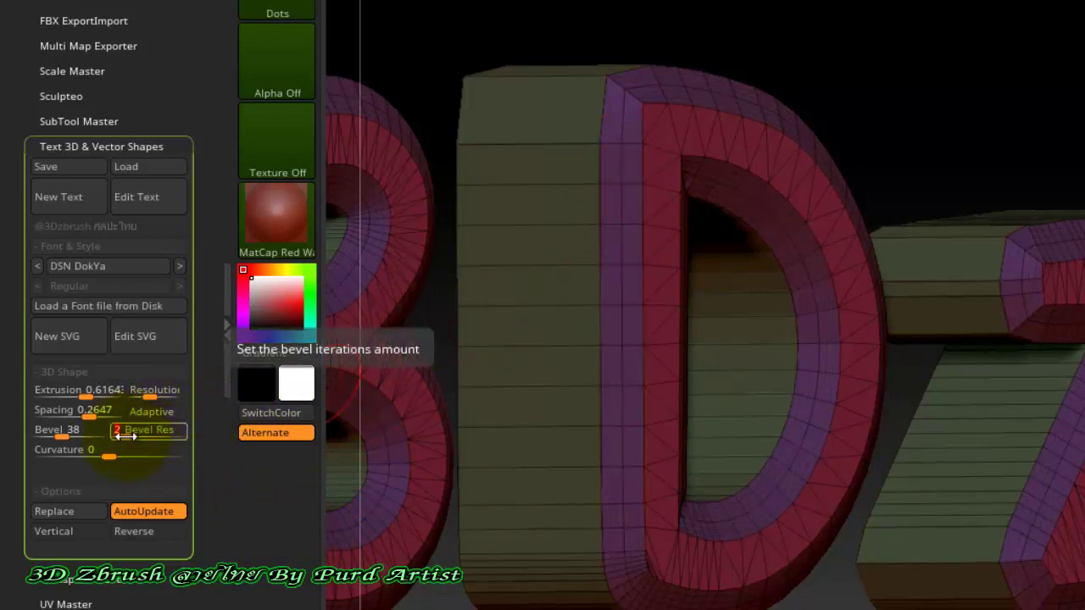
drag(135, 434, 144, 434)
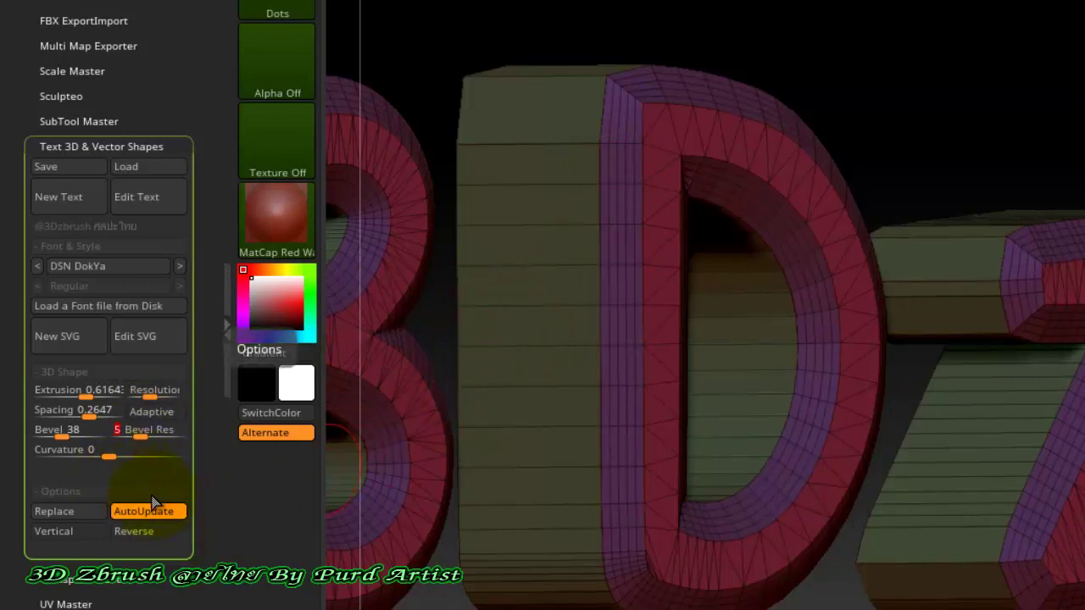
key(ctrl+alt+d)
drag(245, 486, 168, 462)
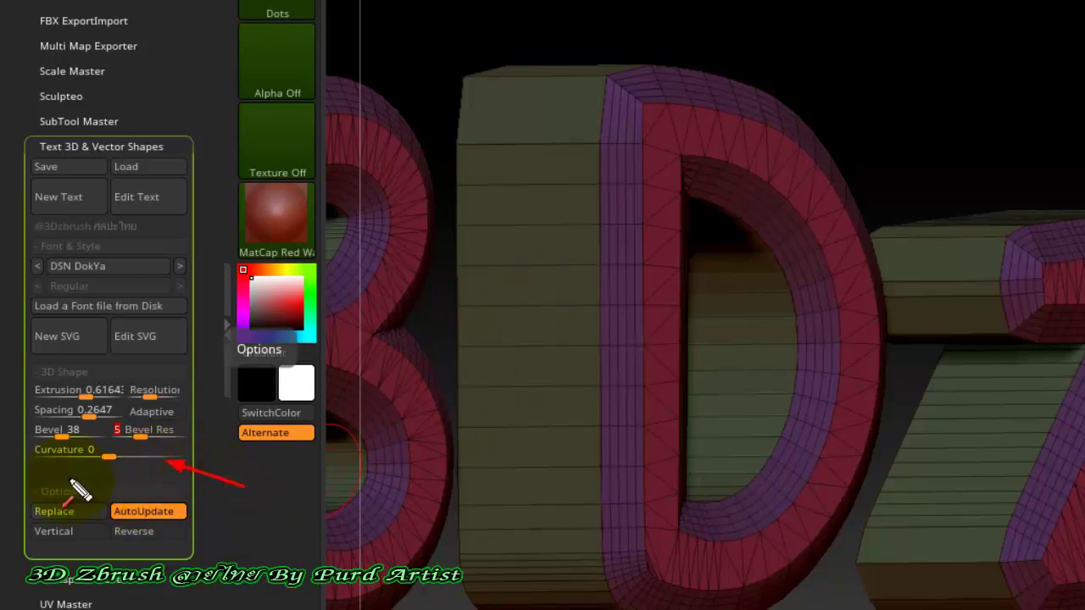
drag(20, 438, 179, 472)
key(Escape)
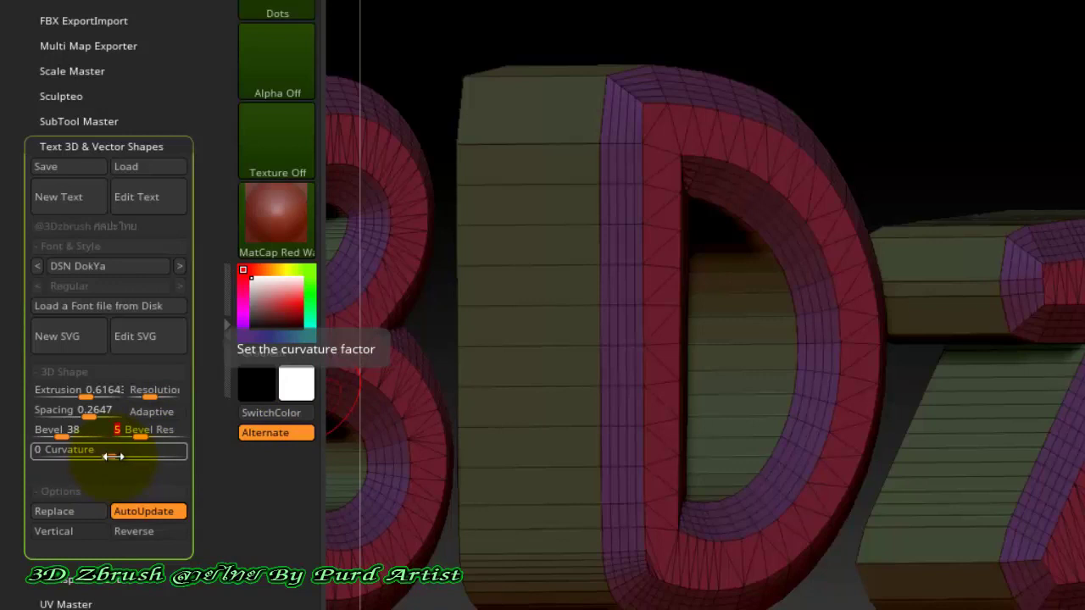
Try bevel curvatures of 0.25581 and 0.68992, settle on 0.19379, and raise the bevel resolution to 8
drag(112, 457, 128, 459)
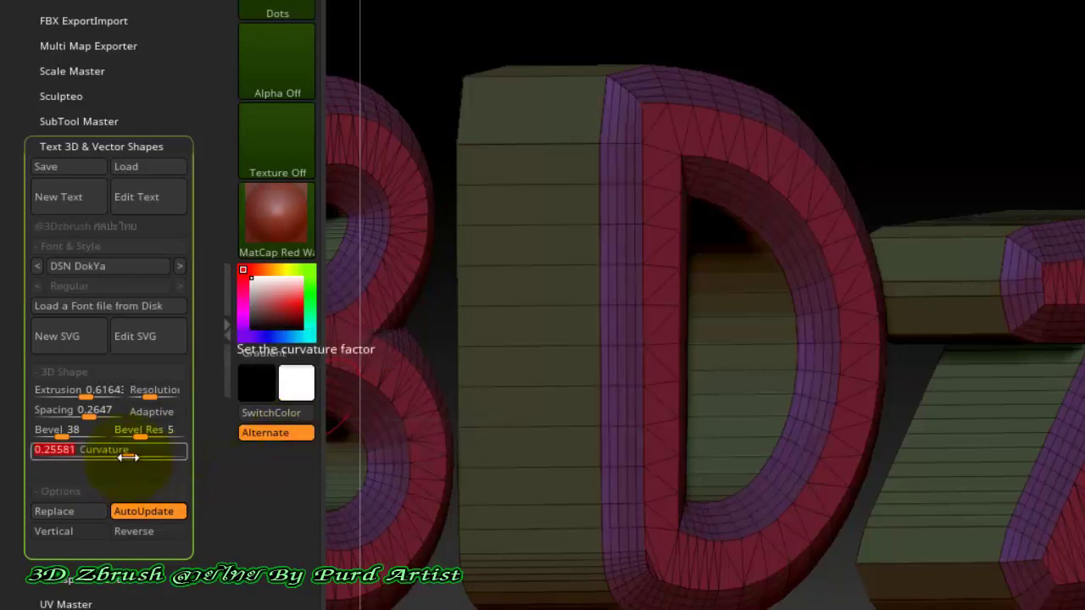
drag(130, 464, 158, 458)
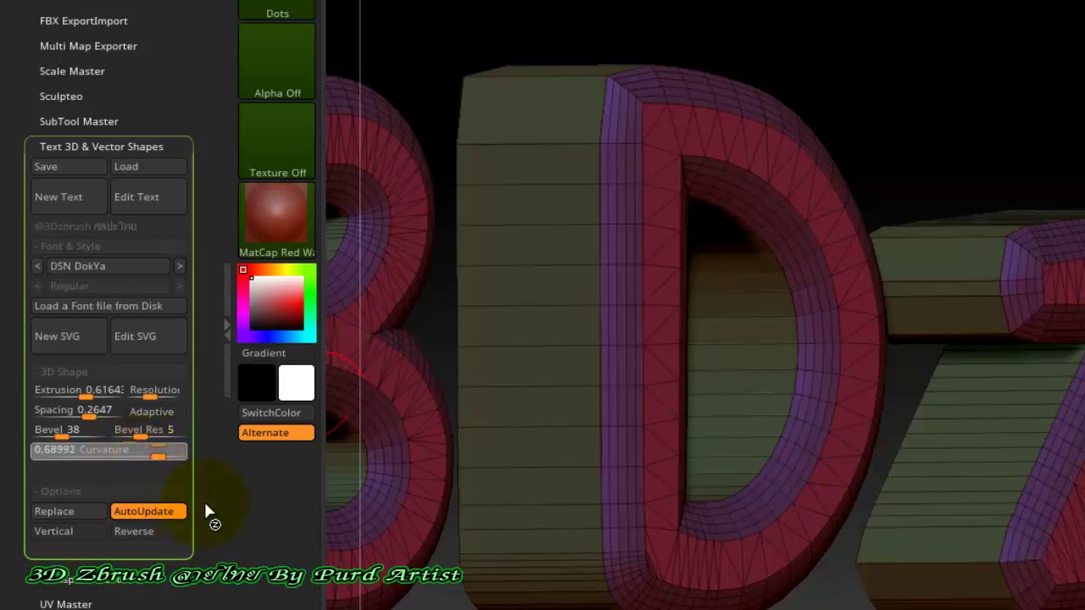
click(276, 413)
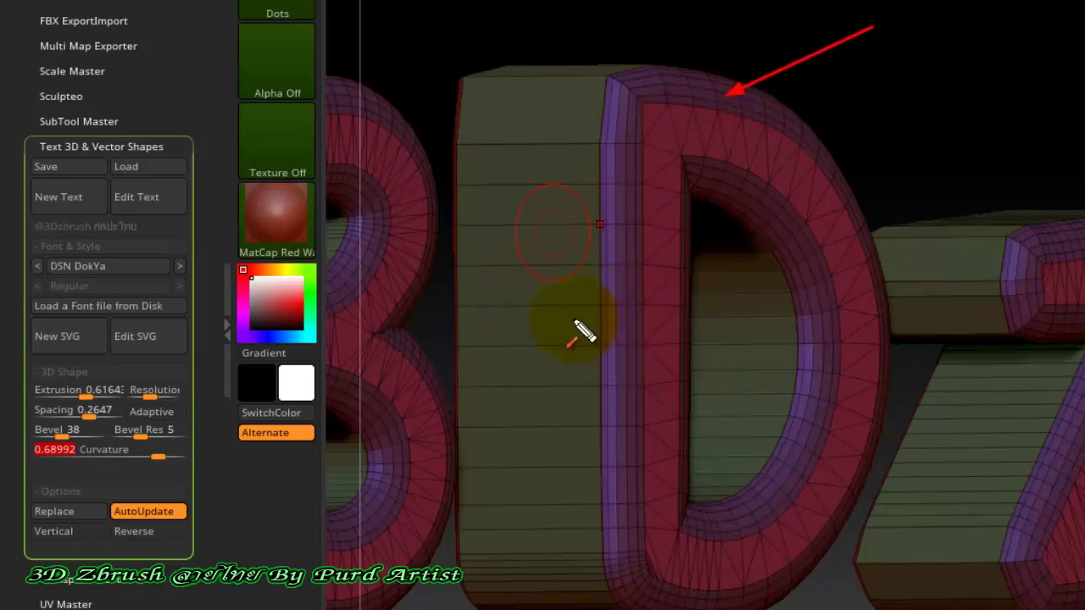
click(116, 451)
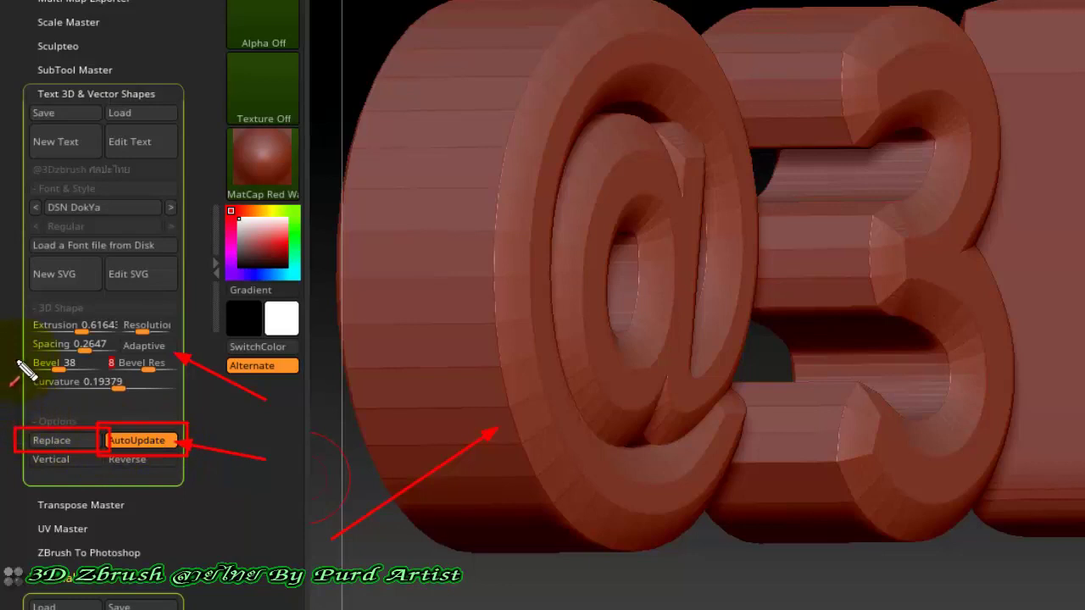
drag(16, 360, 54, 433)
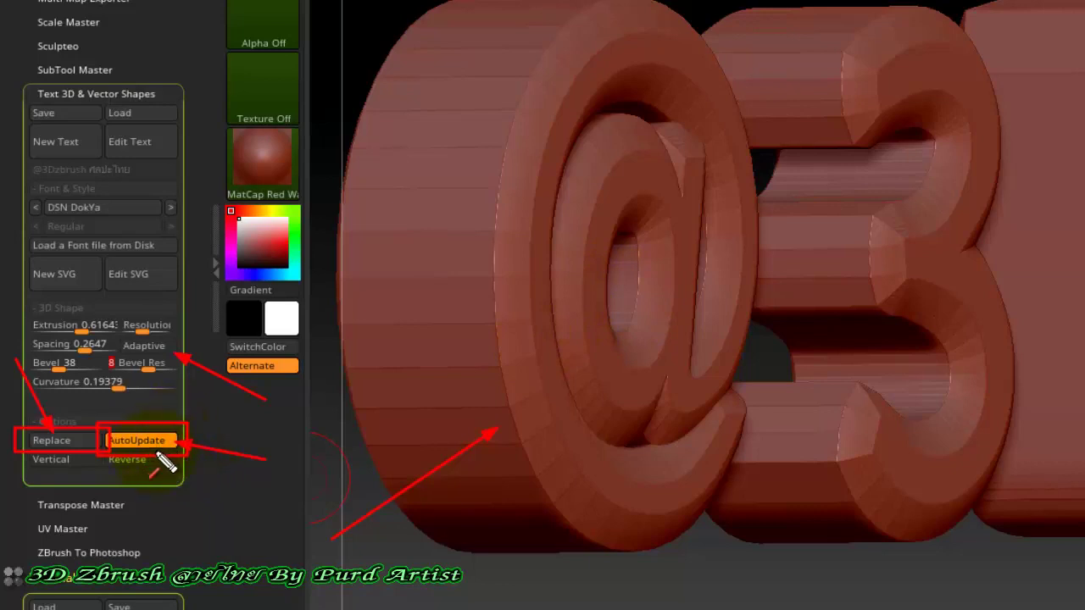
key(Escape)
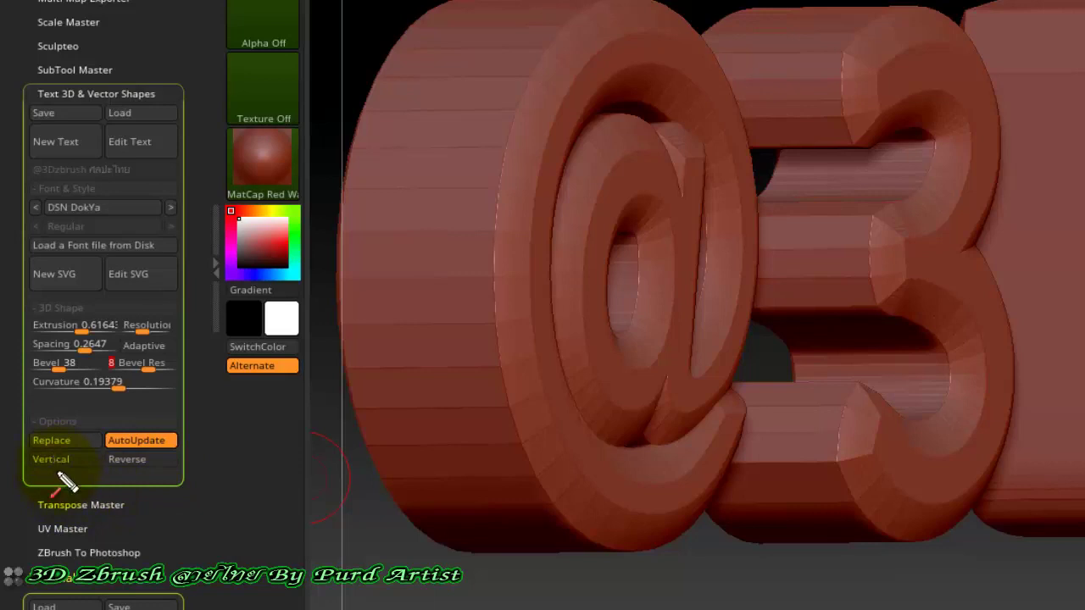
drag(134, 500, 82, 467)
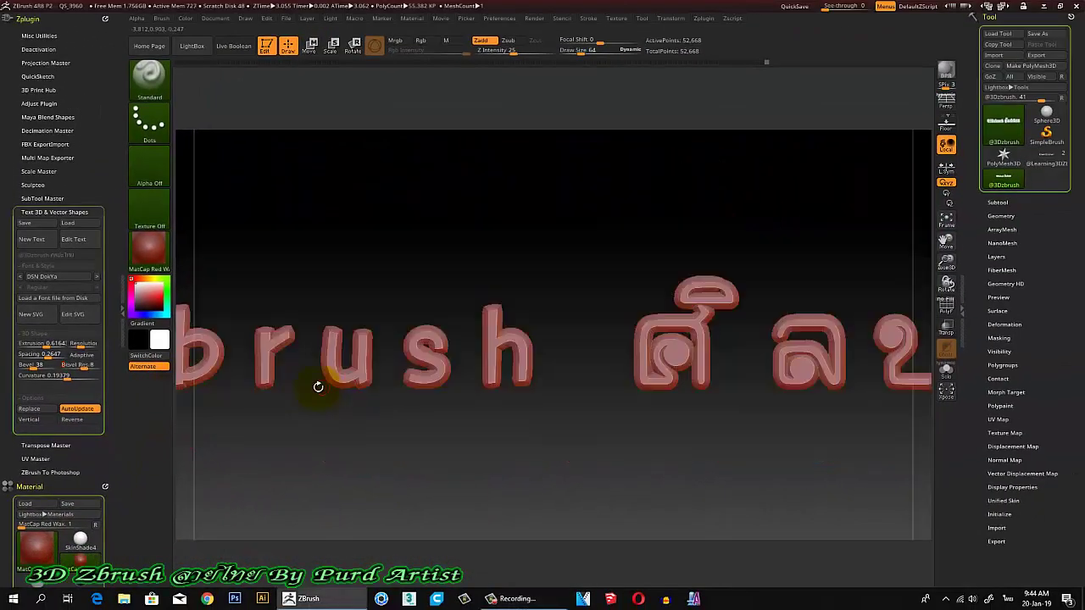
Switch the 3D text to a vertical layout and frame it in a straight front view
key(f)
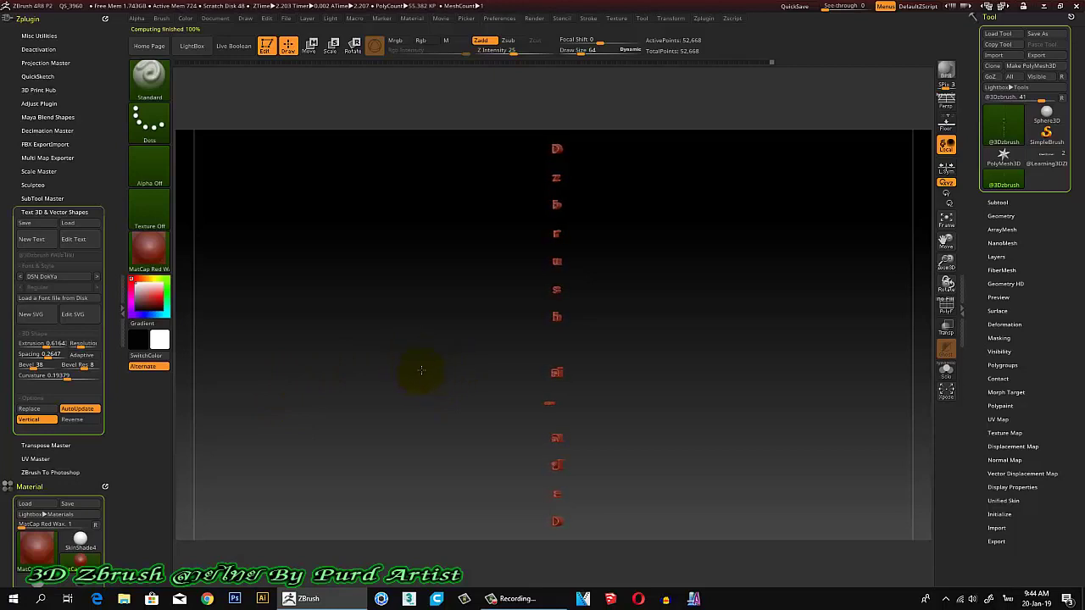
key(shift)
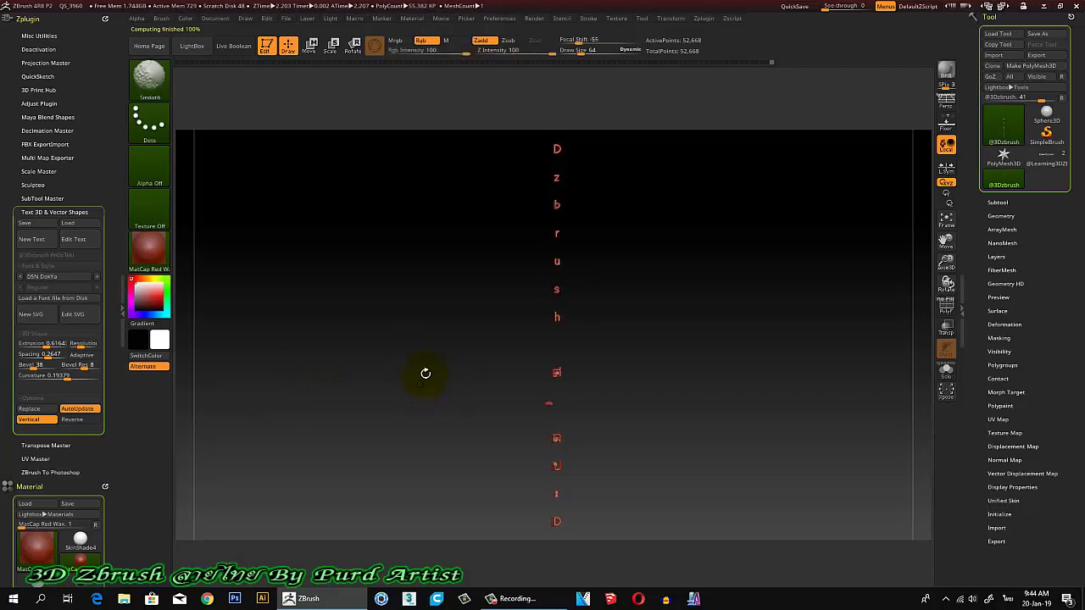